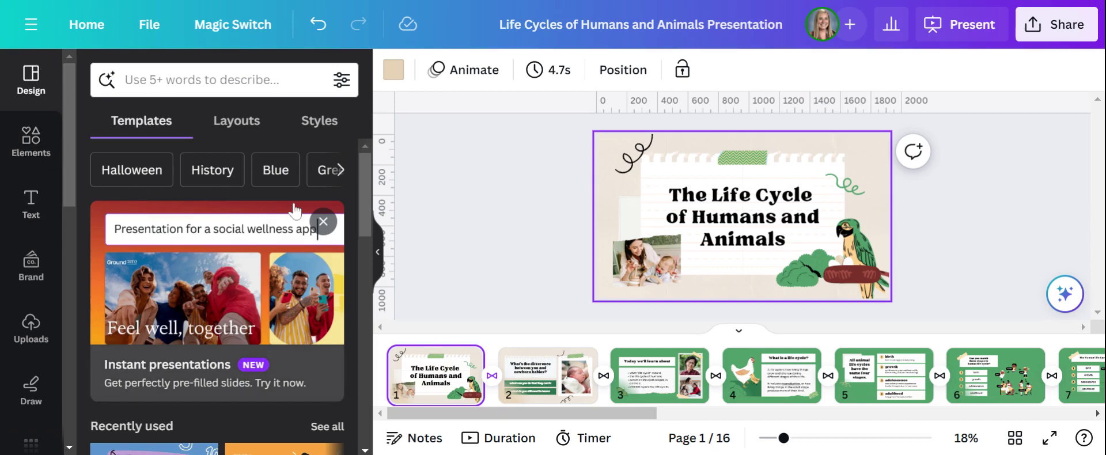
Glance at the lesson activities list, then browse the Elements library of shapes and graphics
click(22, 24)
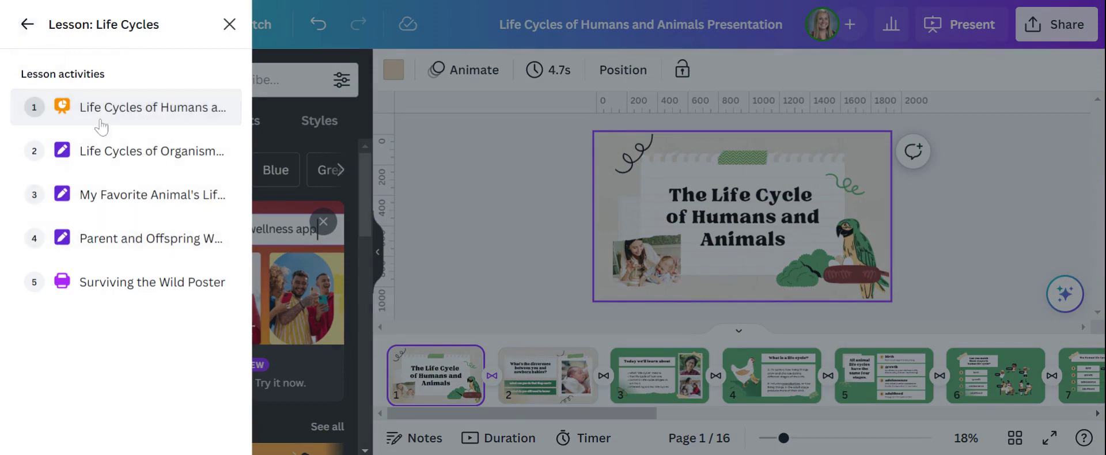
click(229, 25)
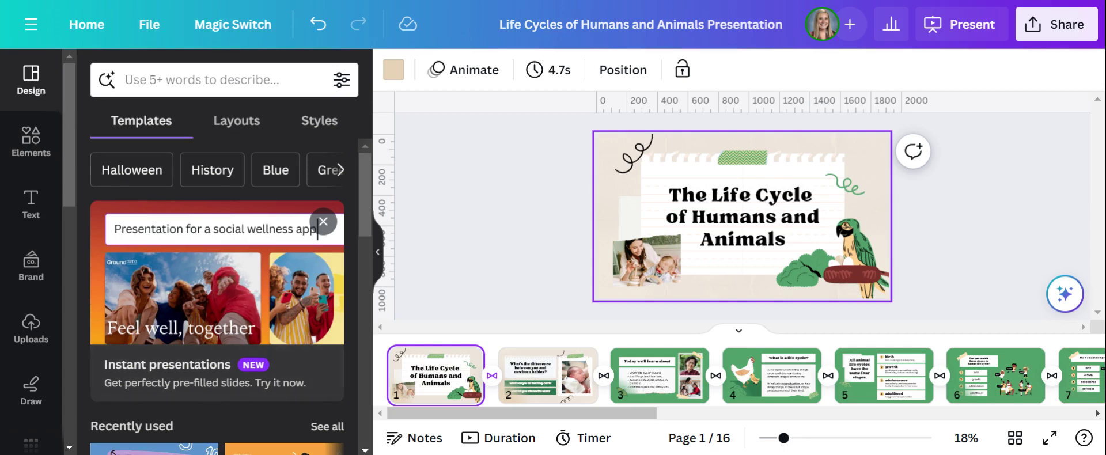
click(26, 148)
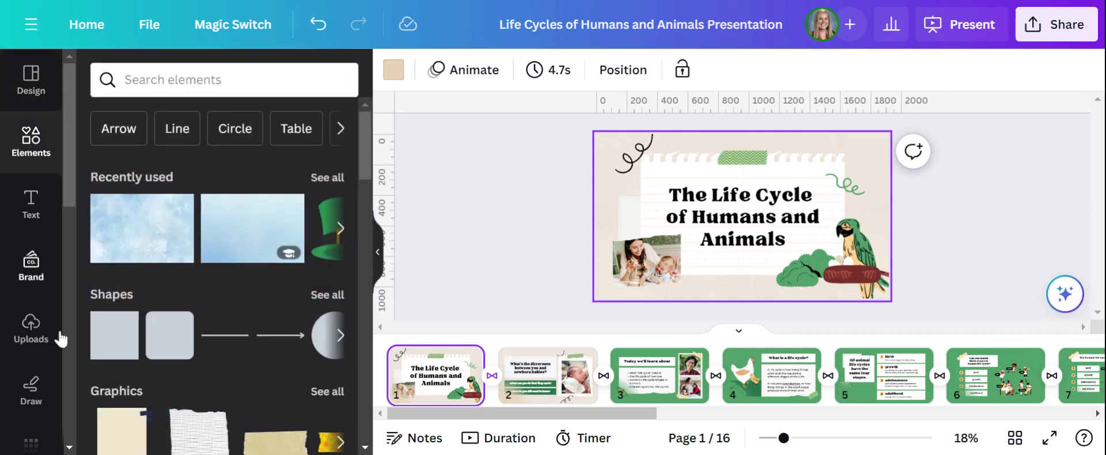
scroll(150, 364, down, 4)
scroll(150, 364, up, 3)
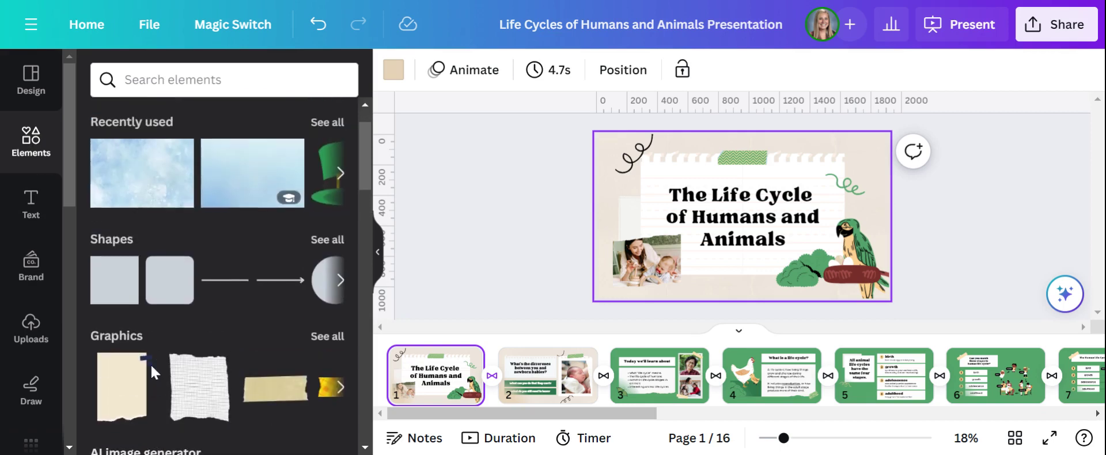
Browse the Text, Brand and Uploads panels, ending on the Draw pens and highlighter
click(32, 205)
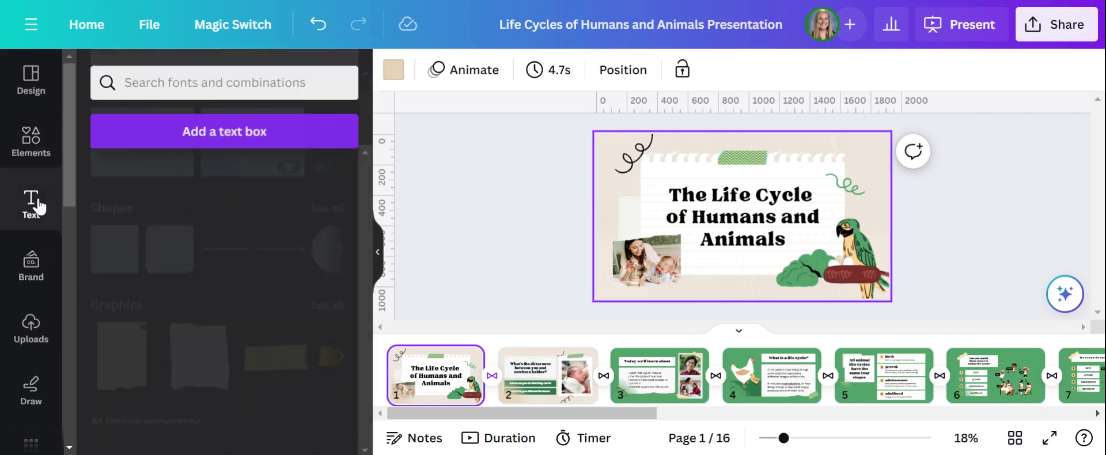
click(34, 277)
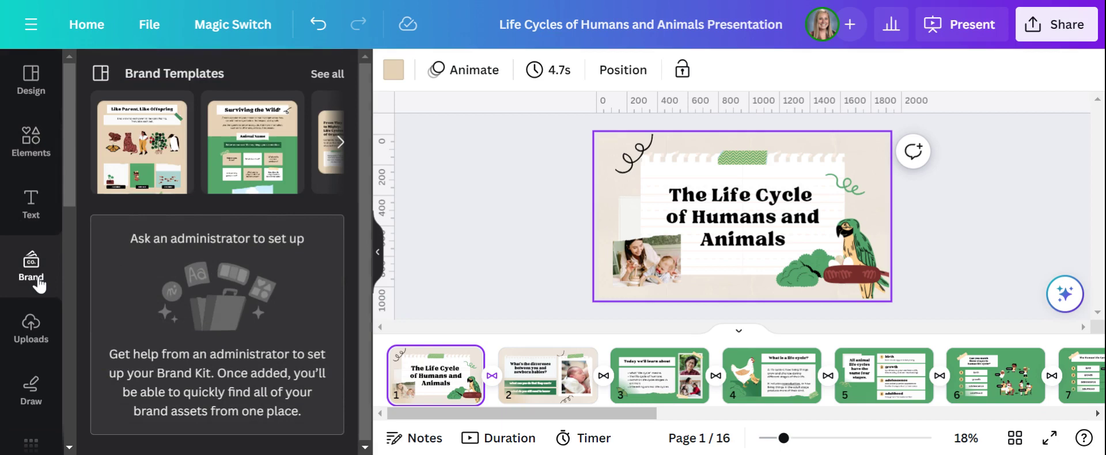
scroll(38, 282, down, 1)
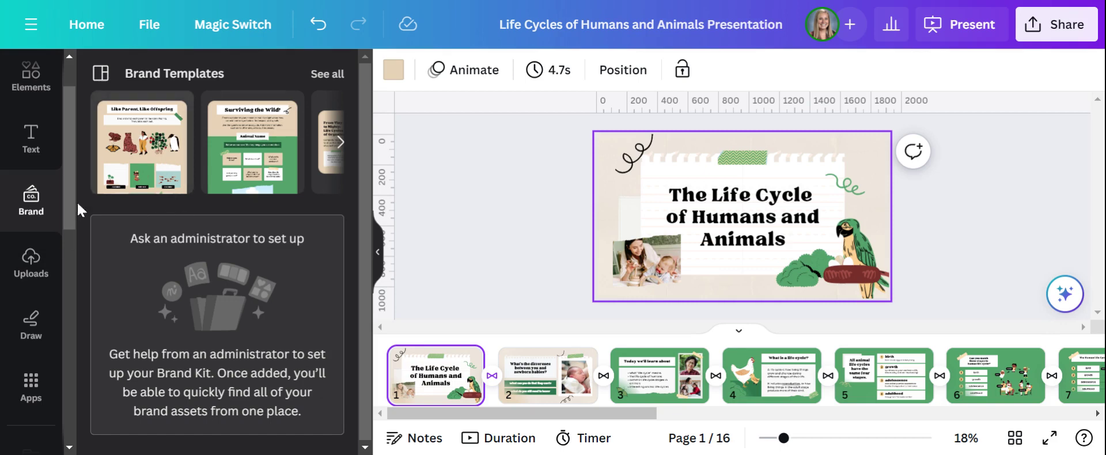
click(39, 281)
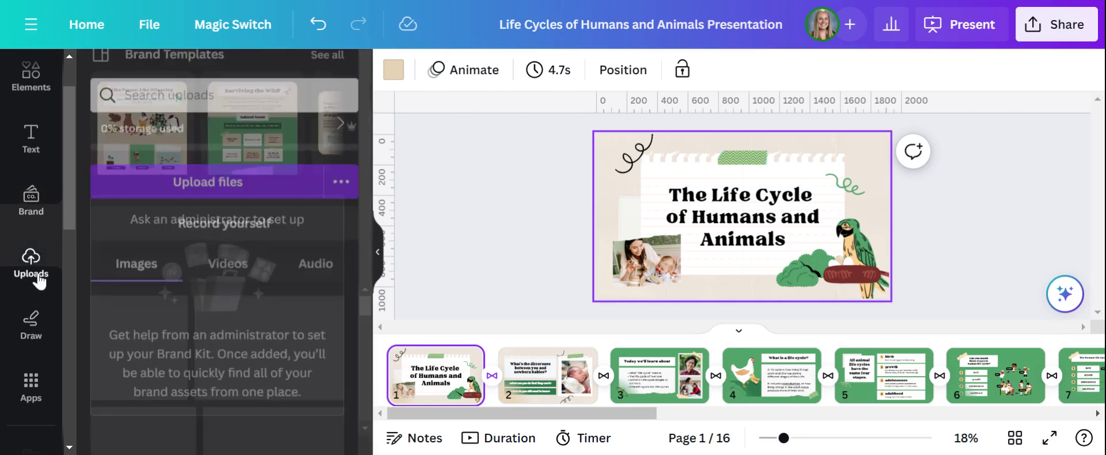
click(37, 333)
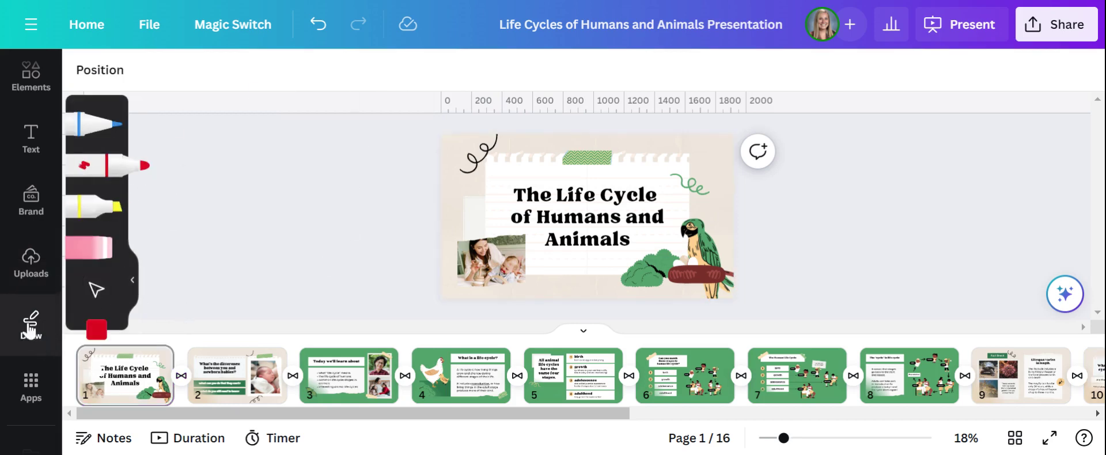
Clear the previous apps search and search the apps library for 'translate'
click(35, 403)
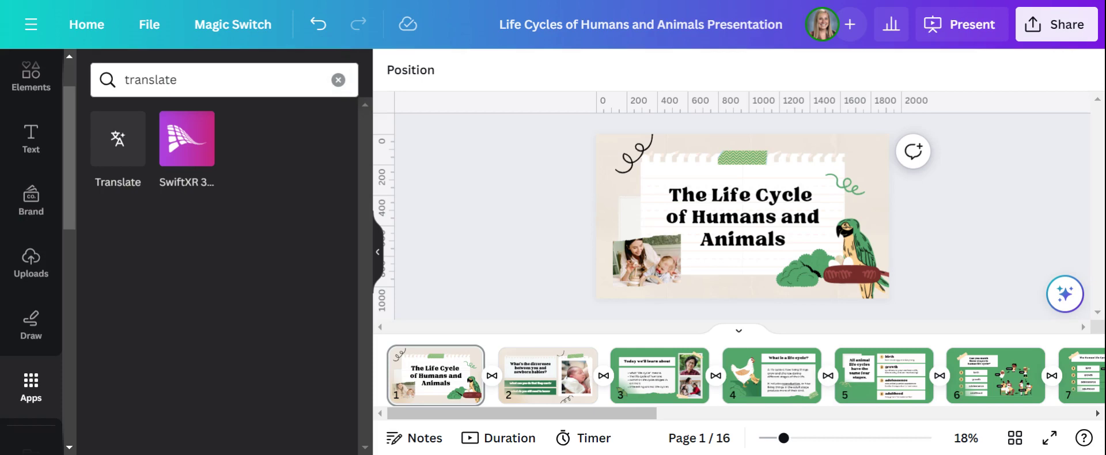
click(178, 79)
click(339, 79)
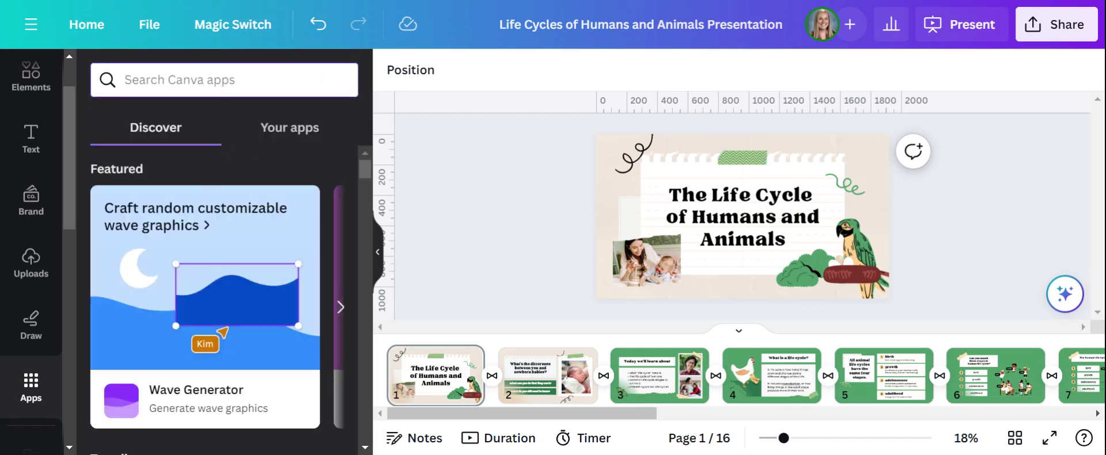
text(tran)
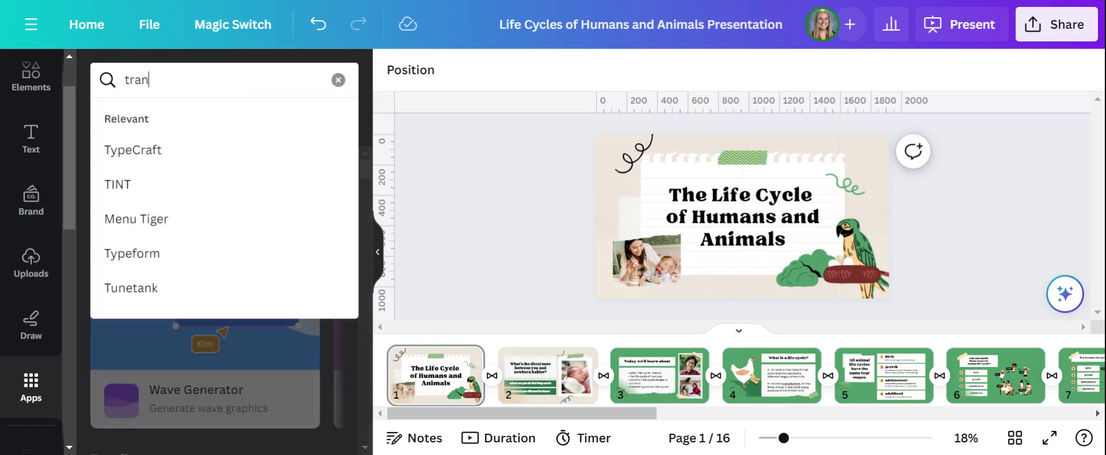
text(slate)
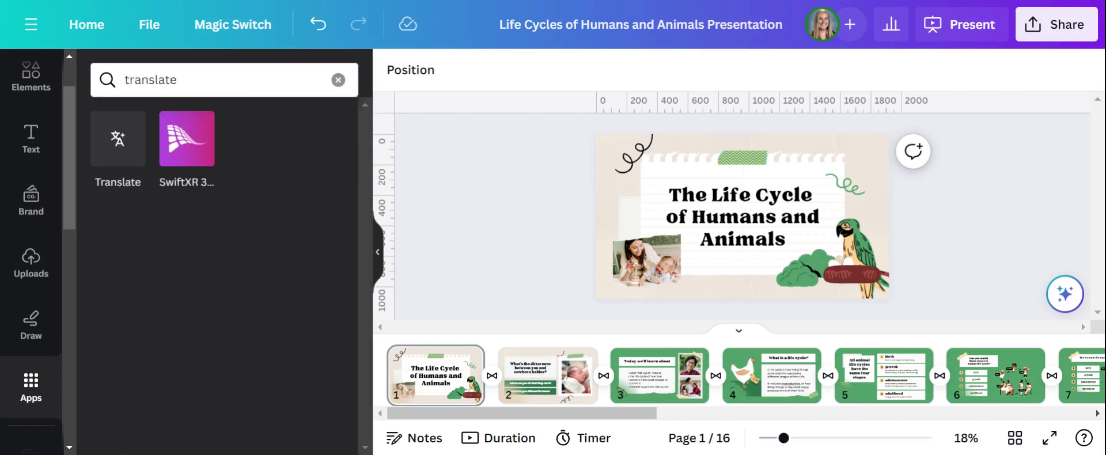
Open the Translate app and pick Spanish from the Translate to language list
click(119, 149)
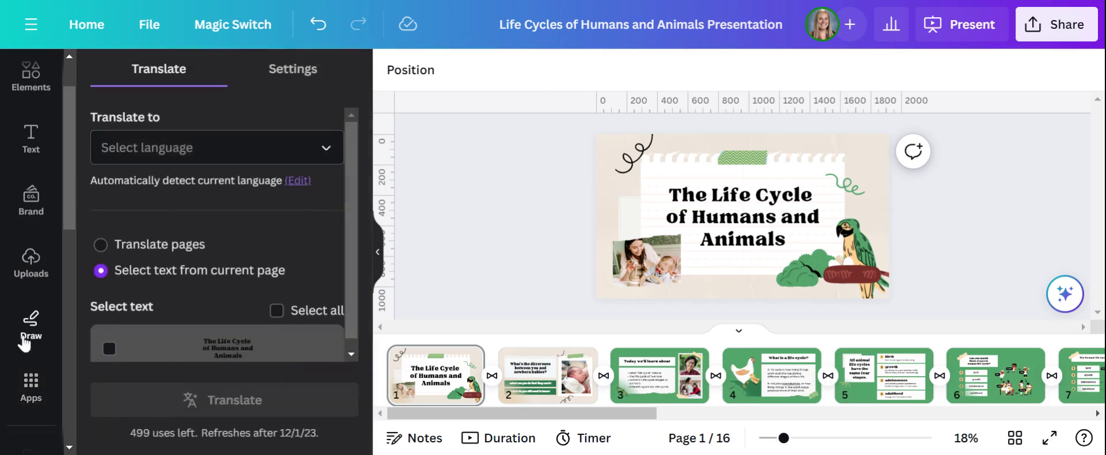
scroll(24, 343, down, 3)
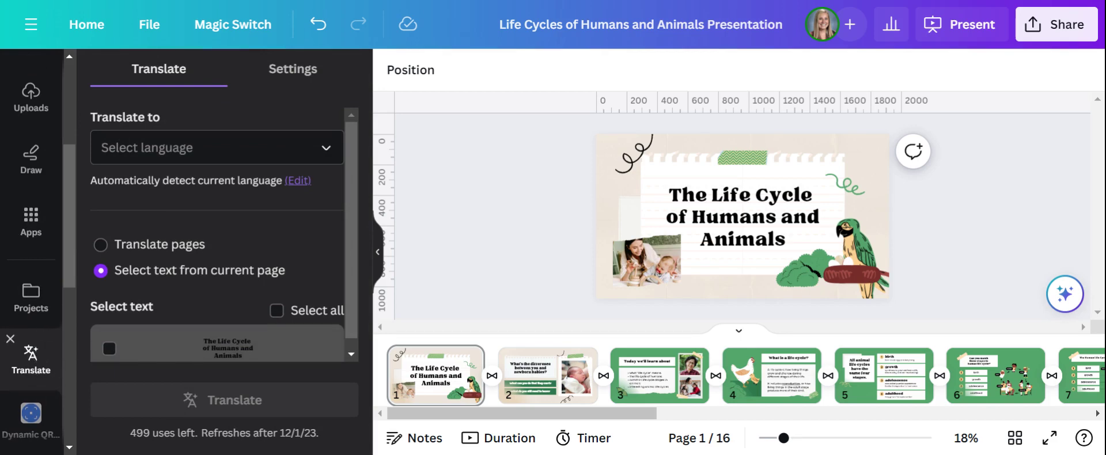
click(172, 150)
scroll(154, 345, down, 5)
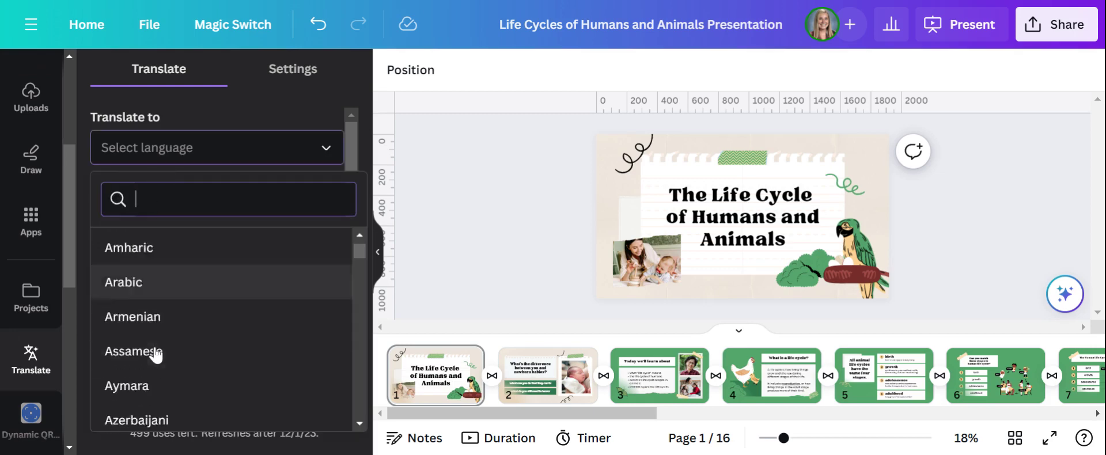
scroll(156, 354, down, 10)
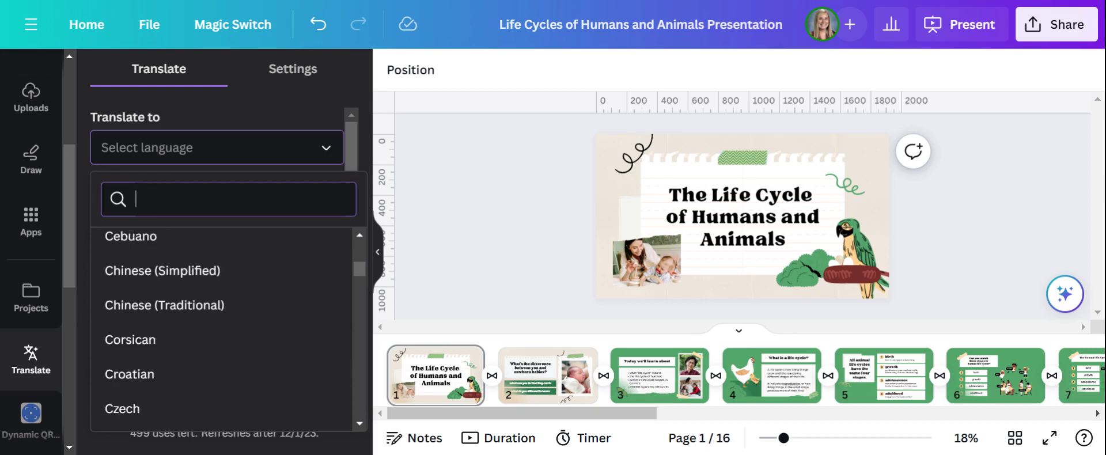
scroll(156, 345, down, 8)
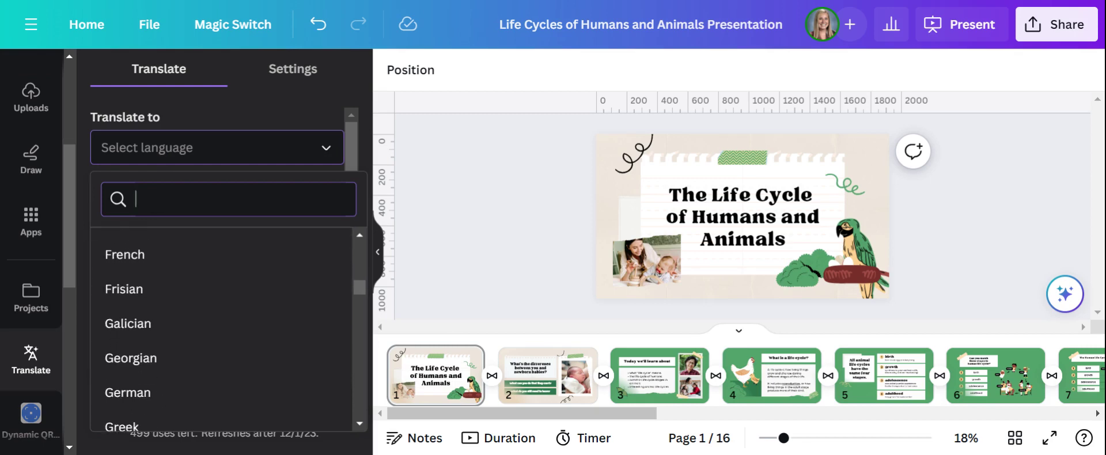
scroll(155, 329, down, 8)
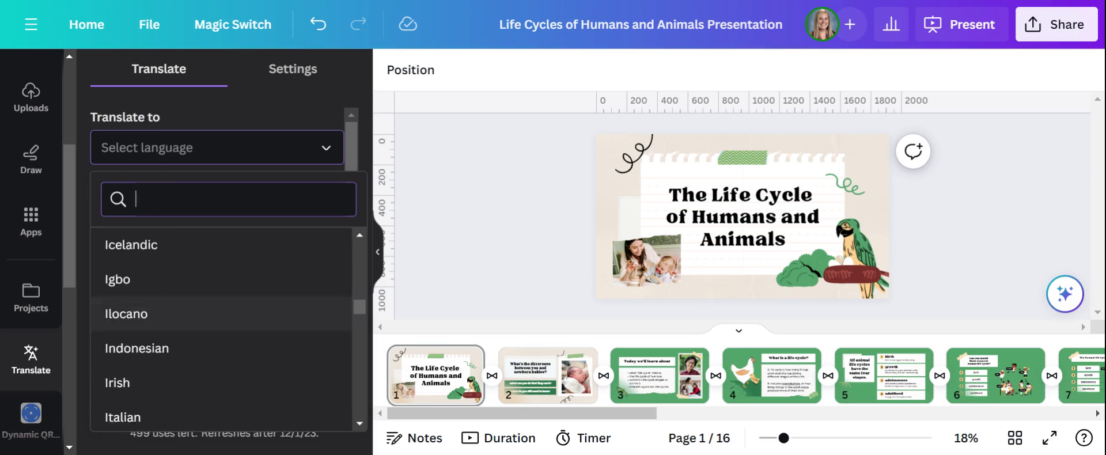
scroll(155, 329, down, 8)
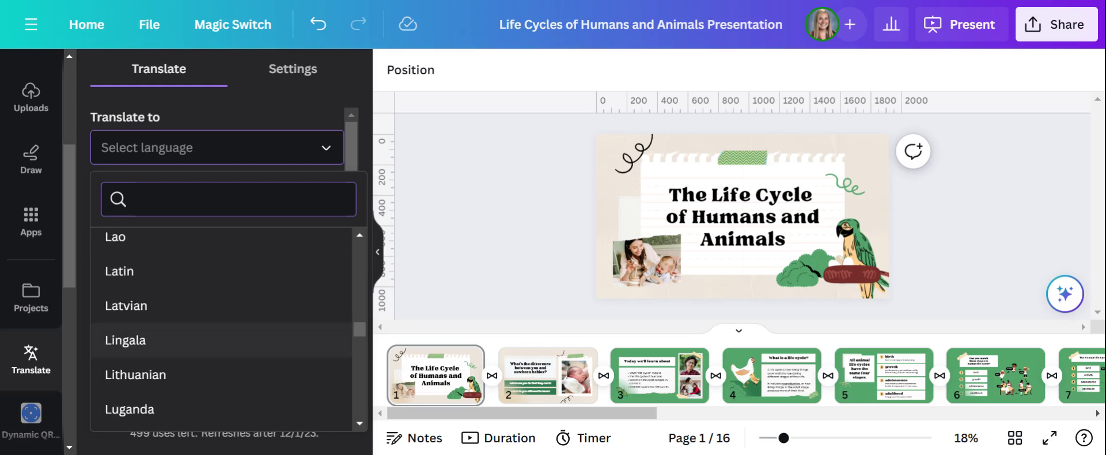
scroll(156, 329, down, 5)
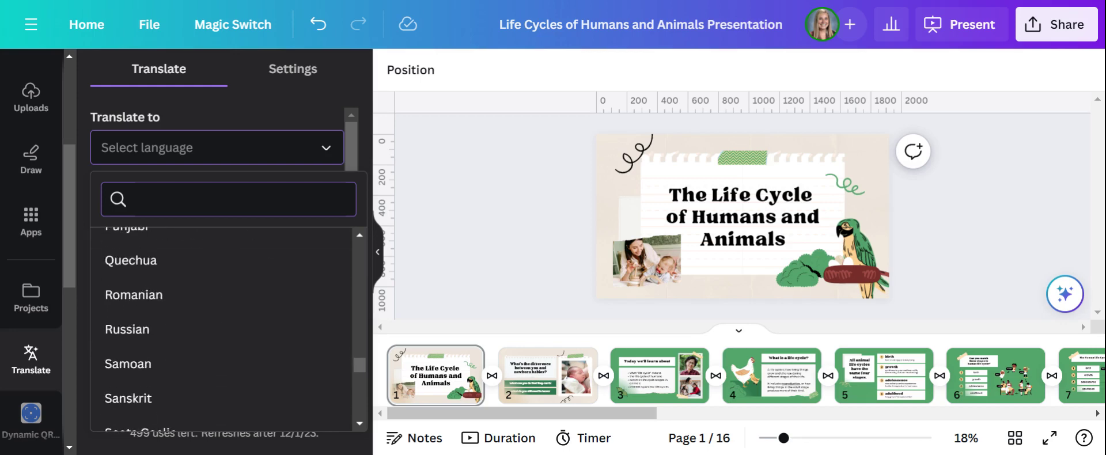
scroll(156, 329, up, 3)
scroll(224, 331, up, 5)
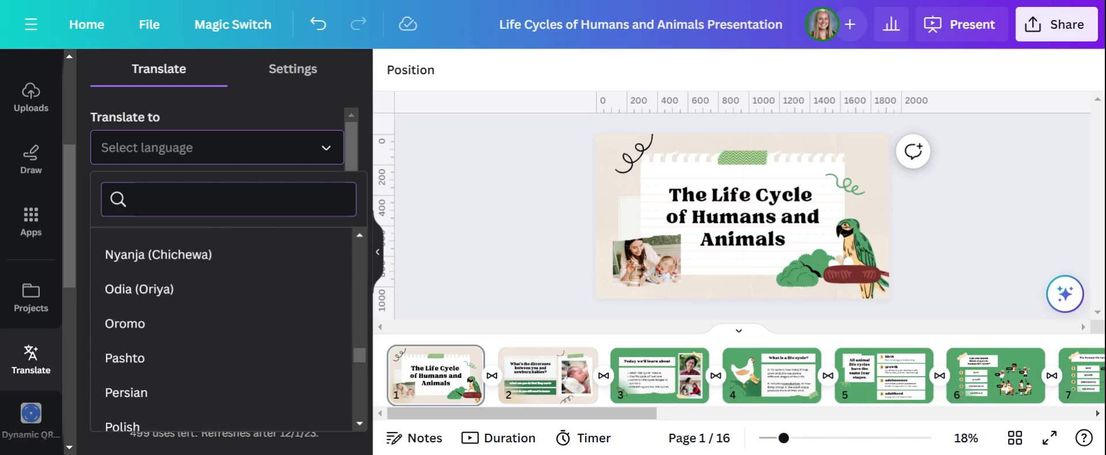
scroll(225, 357, up, 1)
scroll(224, 357, down, 10)
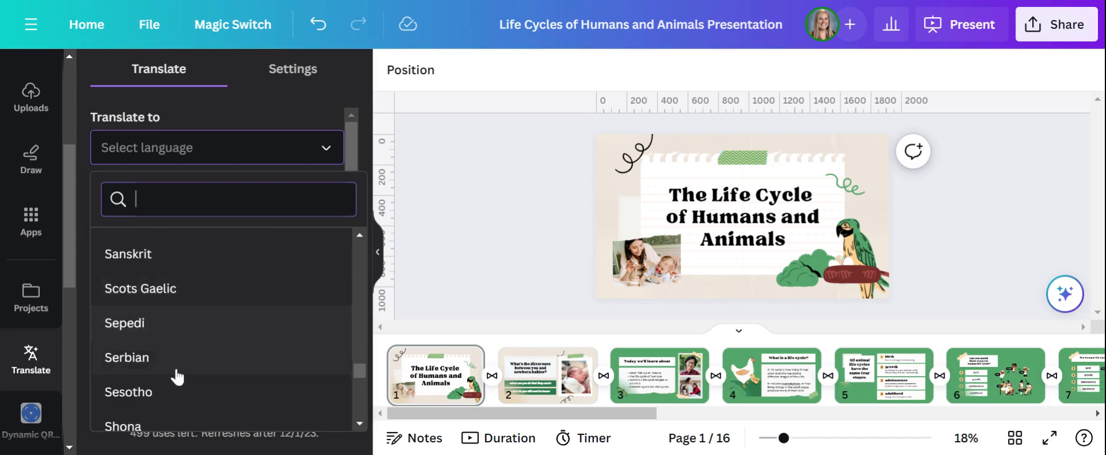
scroll(173, 420, down, 1)
scroll(173, 423, down, 9)
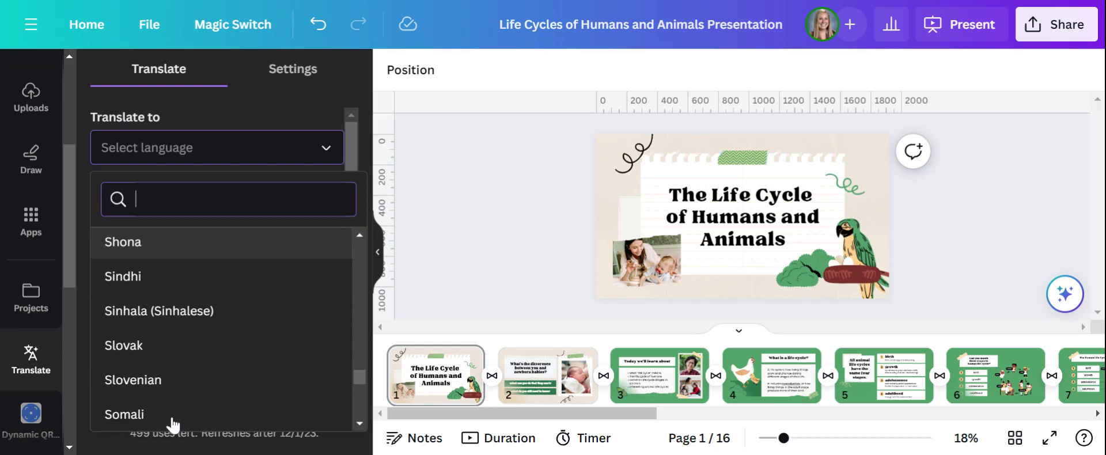
click(179, 279)
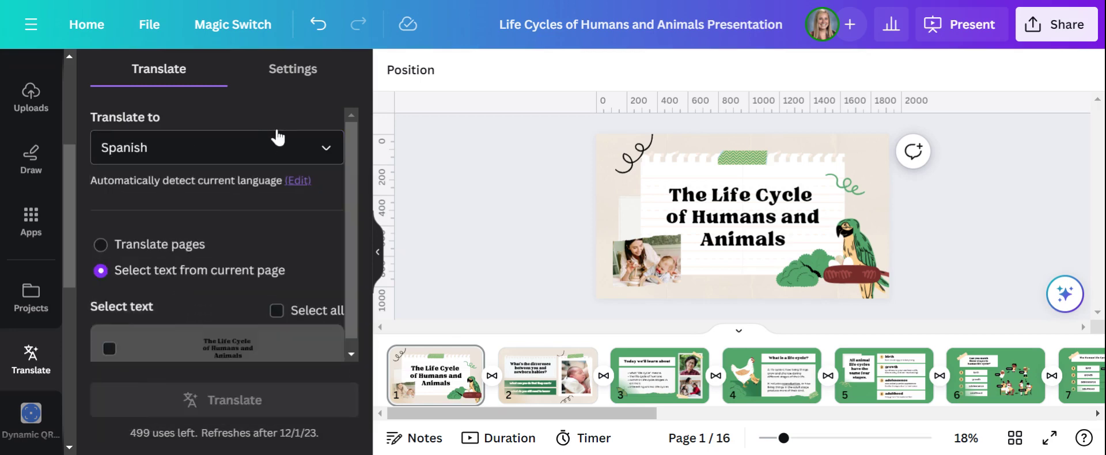
Limit translation to the current page's title 'The Life Cycle of Humans and Animals'
scroll(164, 243, down, 1)
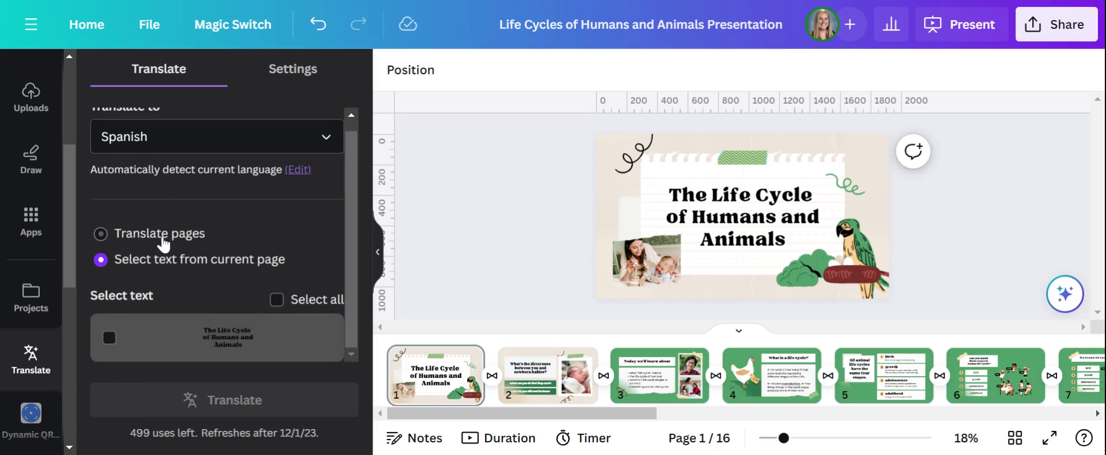
click(120, 235)
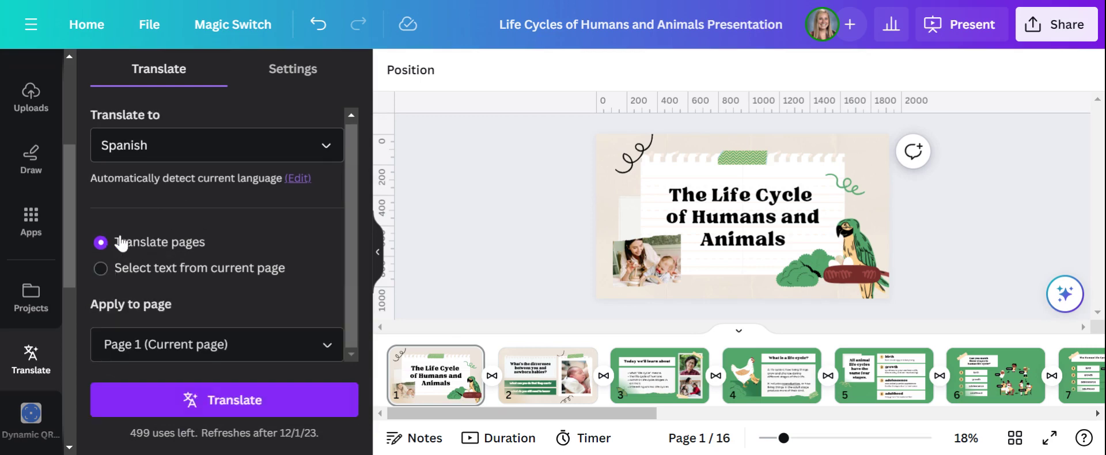
click(108, 271)
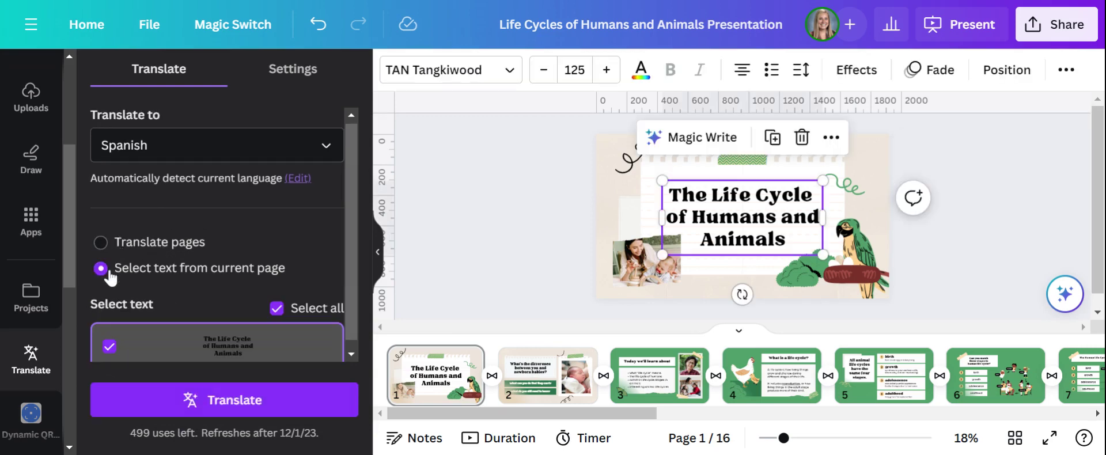
scroll(243, 281, down, 1)
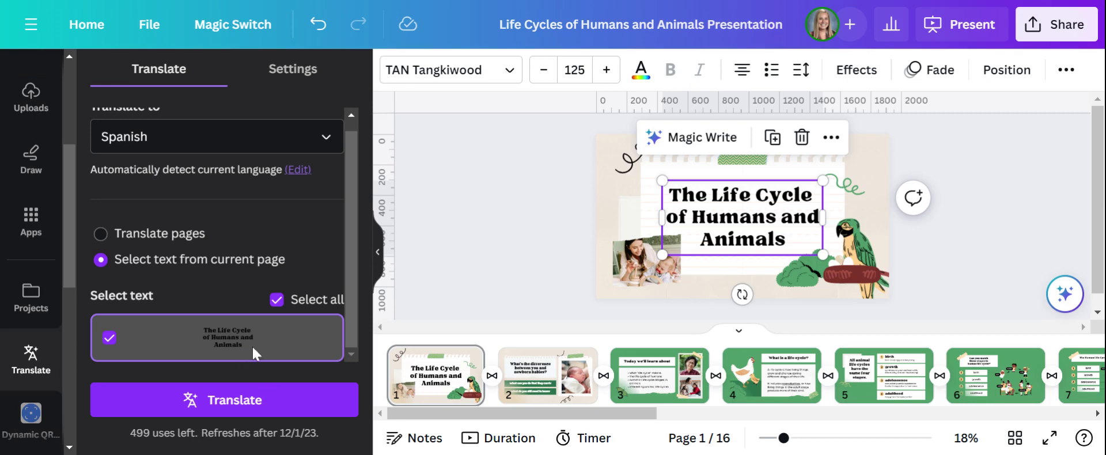
Translate the title into 'El ciclo de vida de humanos y animales.' and return to page 1
click(203, 409)
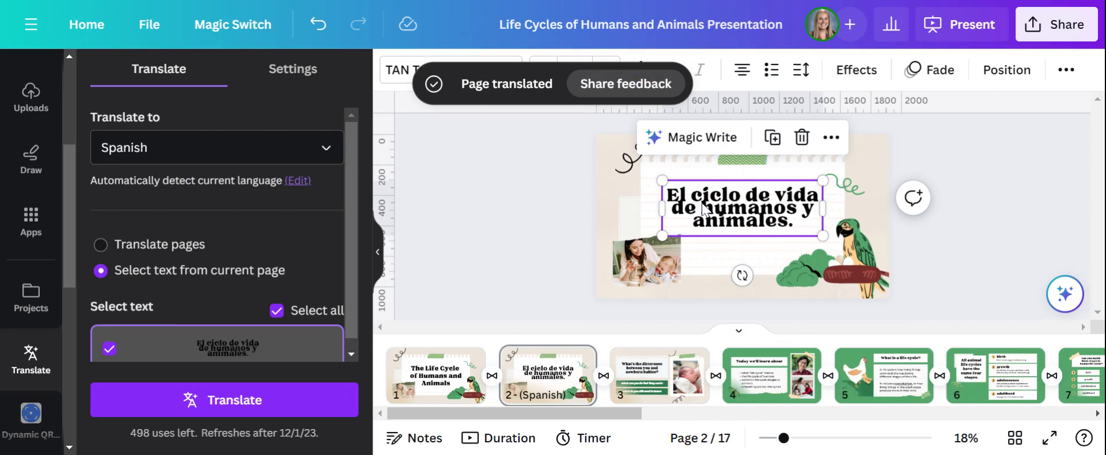
click(445, 364)
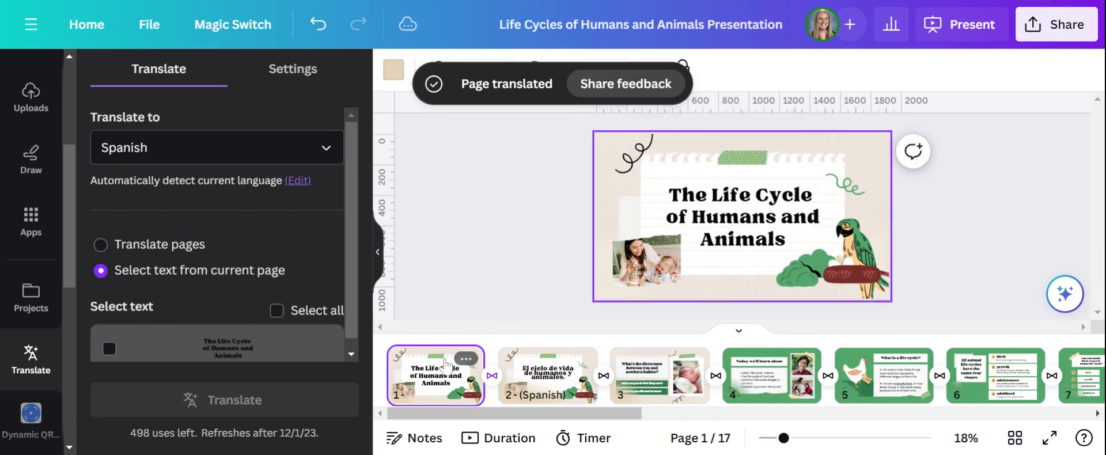
Raise the Spanish title's line spacing on slide 2 from 0.5 to 0.77
click(536, 366)
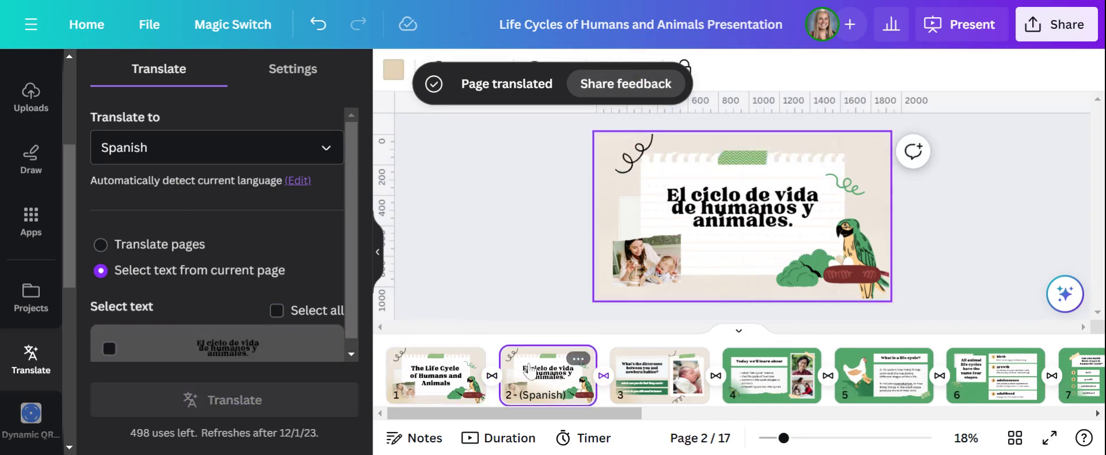
click(778, 205)
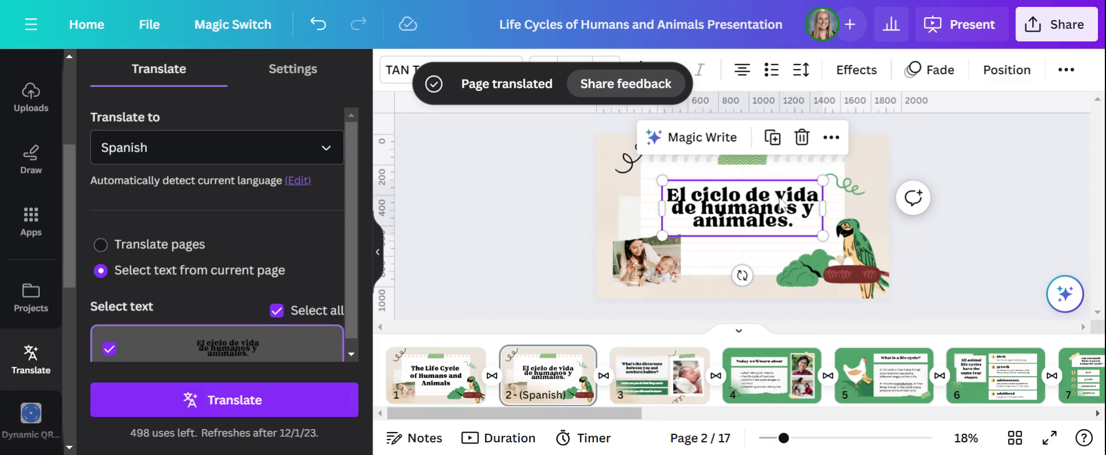
click(807, 73)
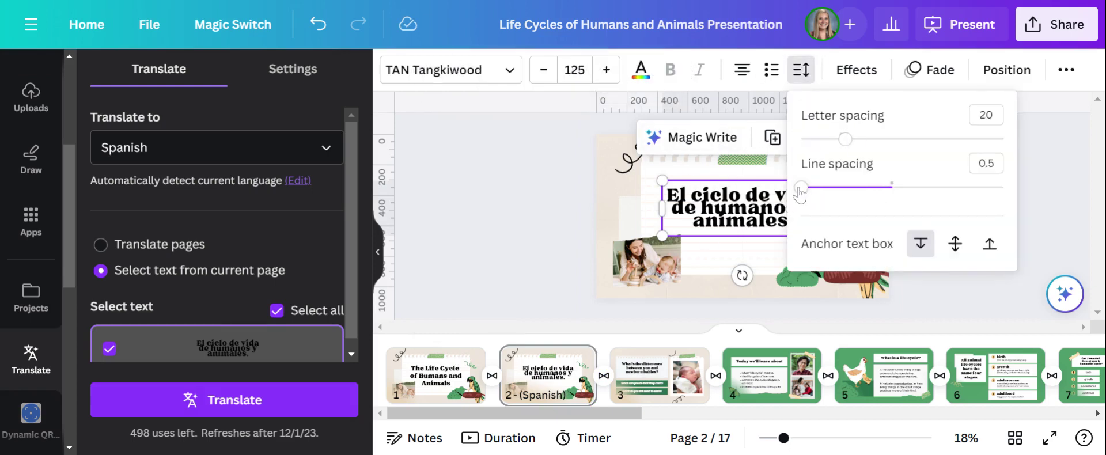
drag(801, 188, 828, 192)
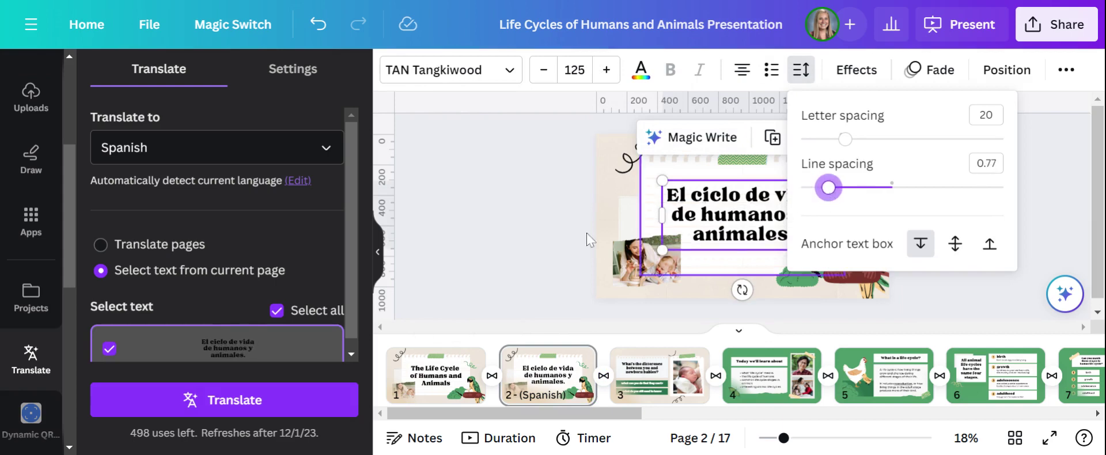
click(552, 236)
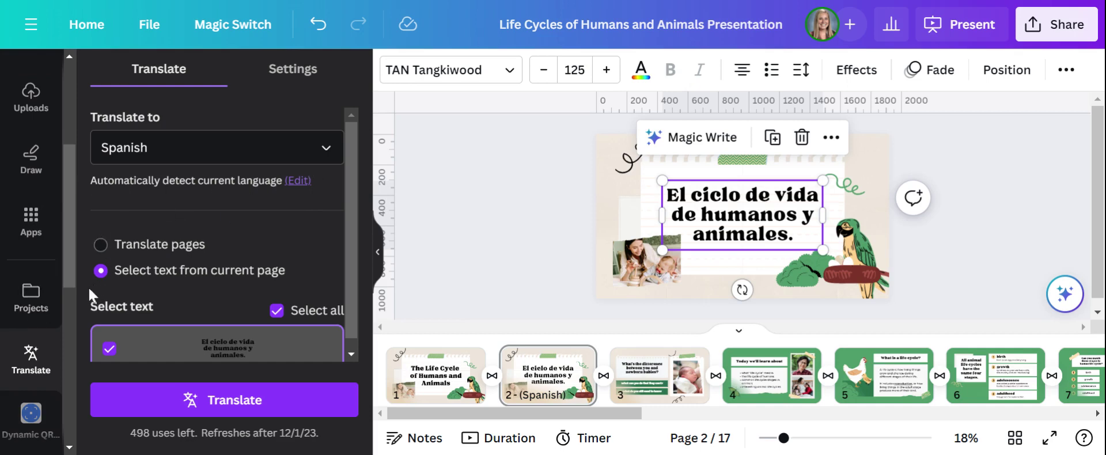
Replace the apps search with 'qr code g' to list QR code apps
scroll(37, 351, down, 2)
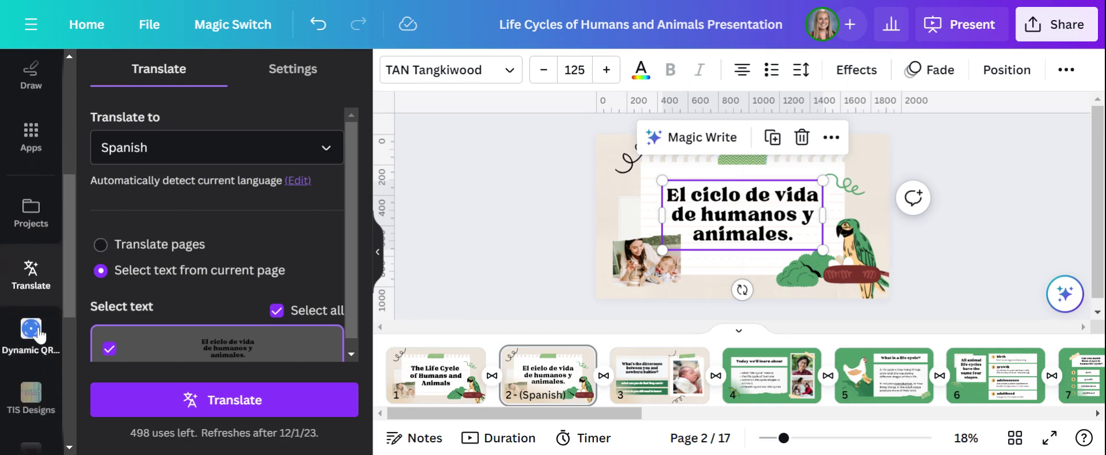
click(32, 141)
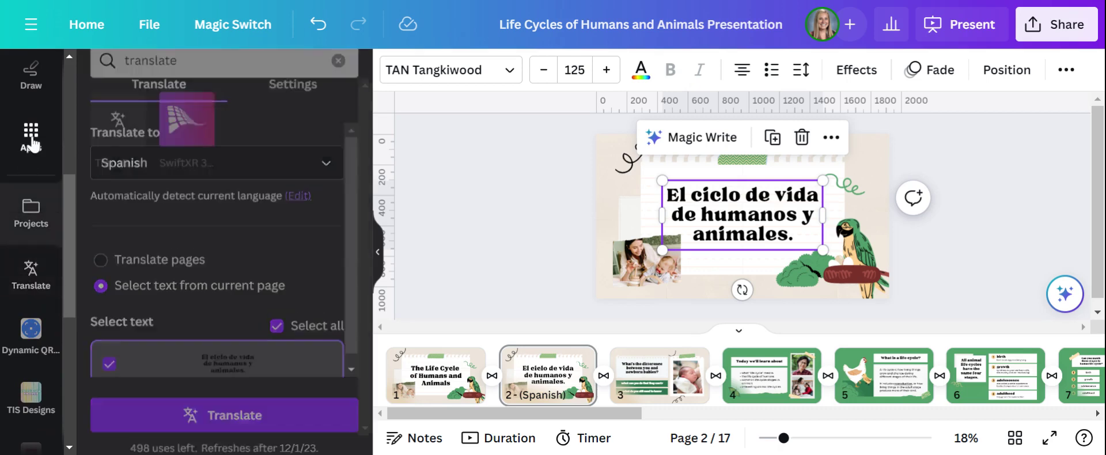
key(ctrl+a)
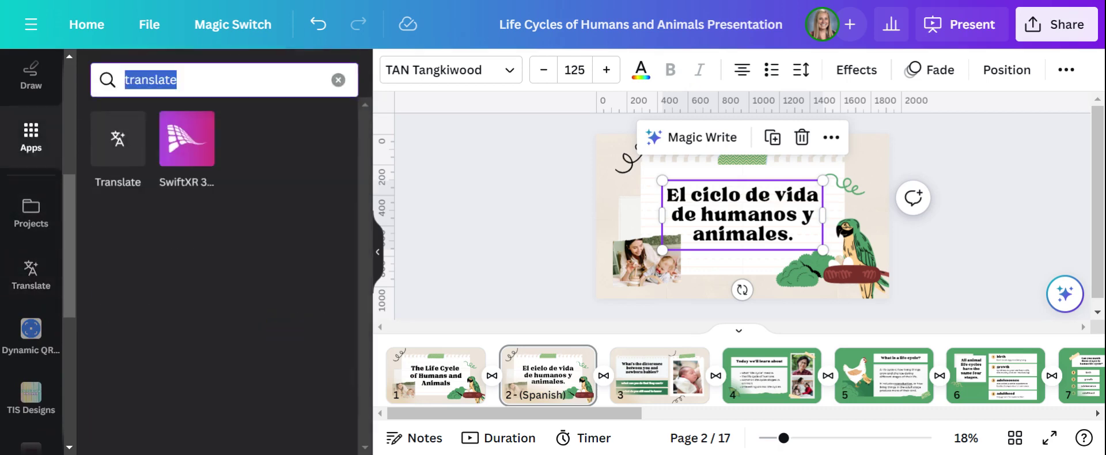
text(qr)
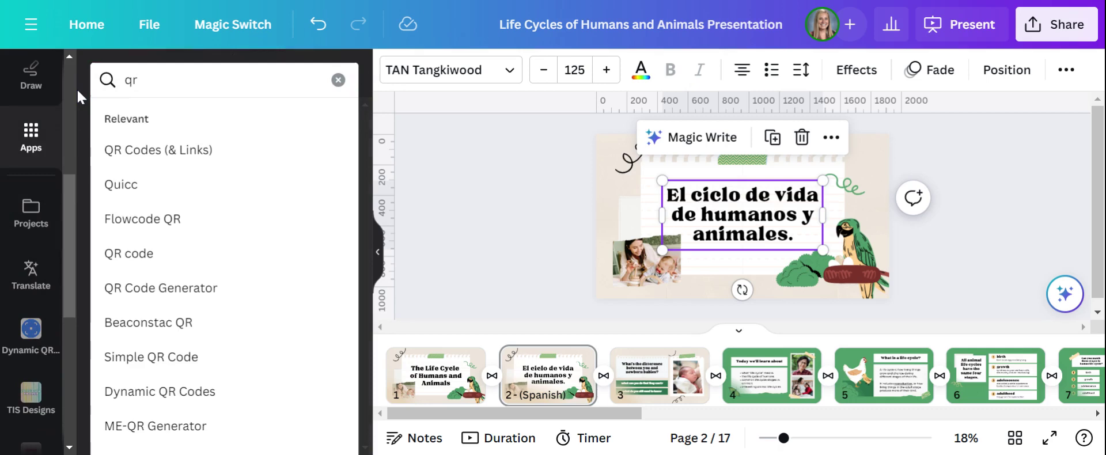
text( code g)
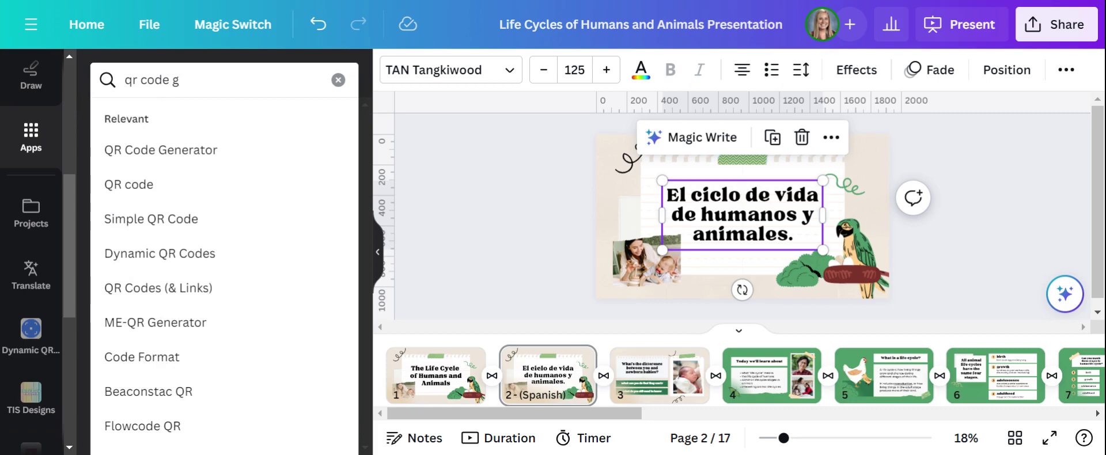
key(Return)
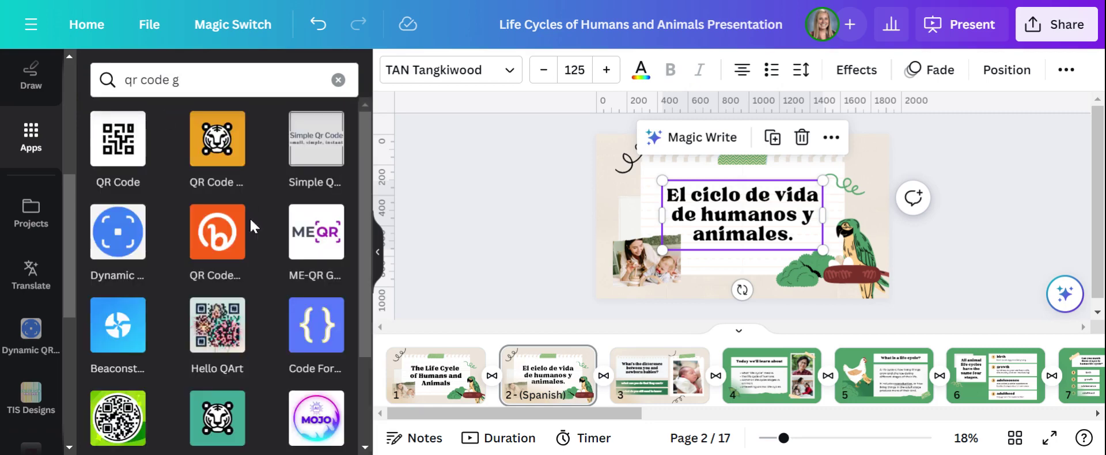
mouse_move(141, 212)
Open the Dynamic QR Codes app and choose the round QR code template
click(119, 248)
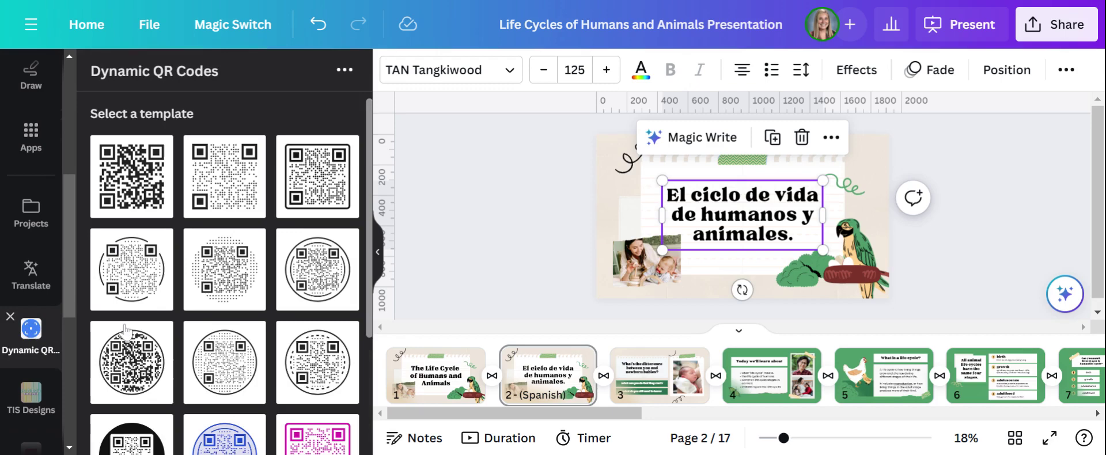
scroll(173, 331, down, 5)
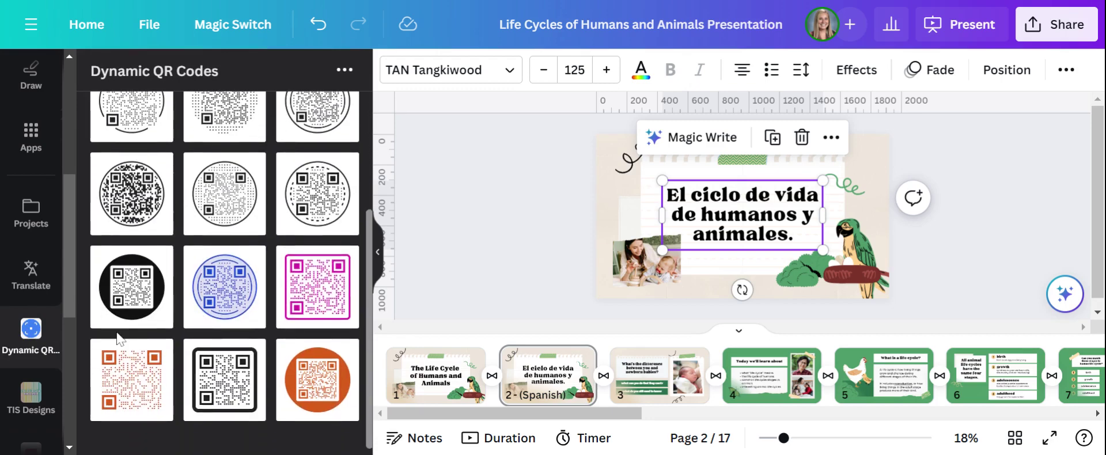
scroll(164, 268, up, 4)
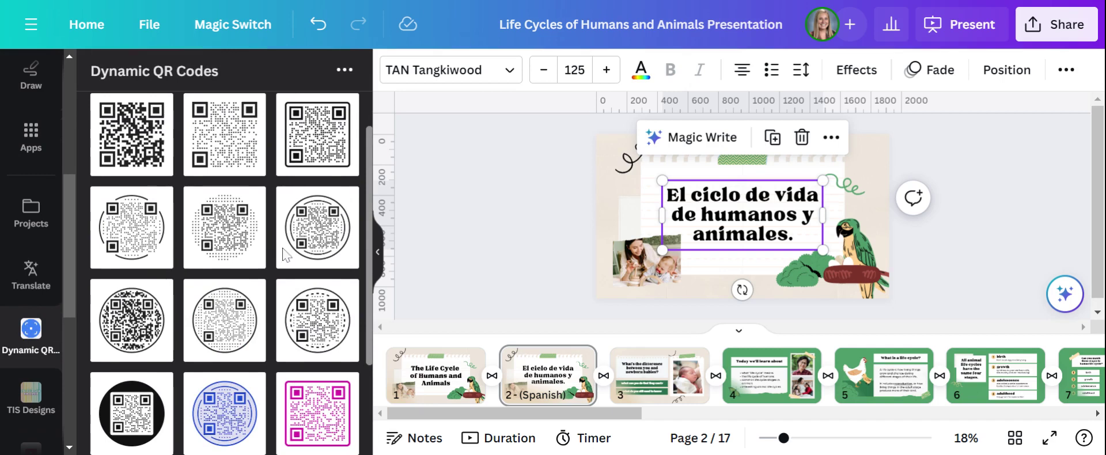
click(328, 253)
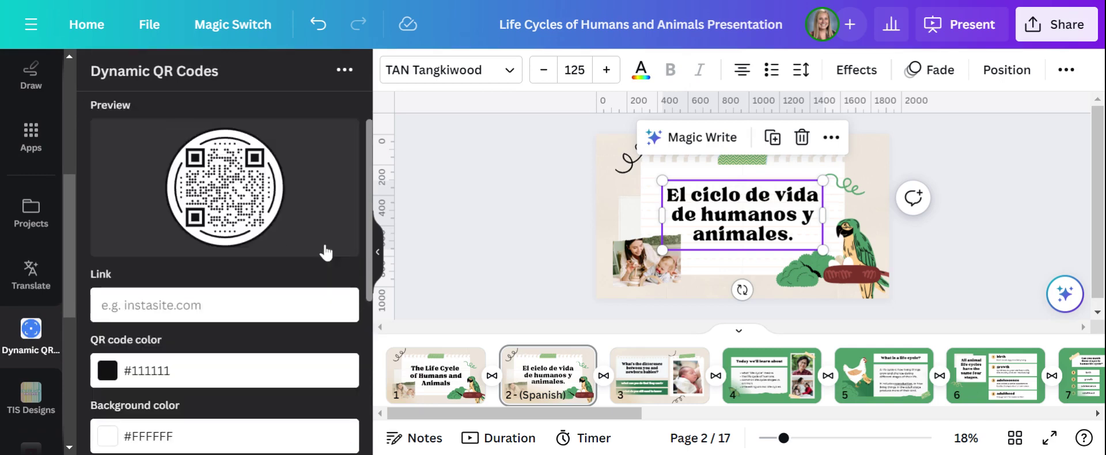
click(506, 233)
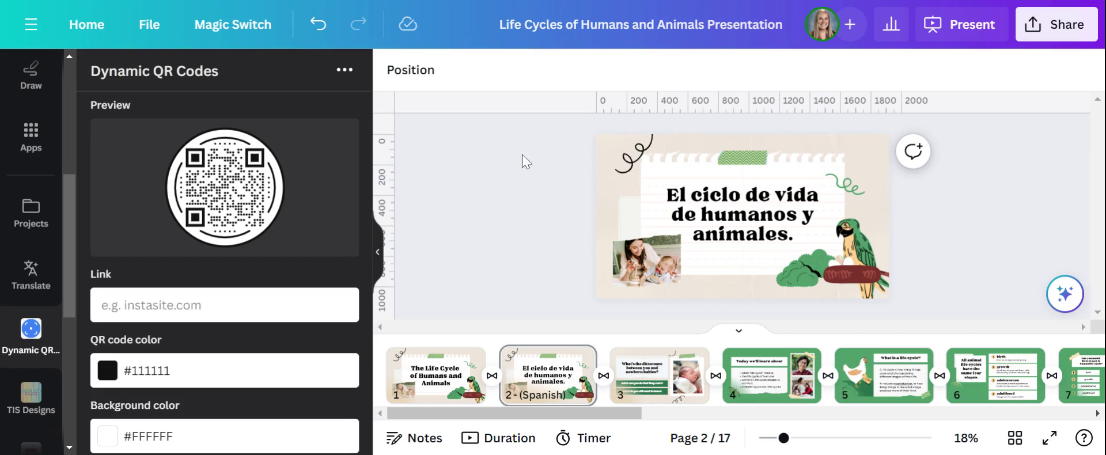
Copy the deck's share link into the QR code's Link field and add the code to the slide
click(1025, 36)
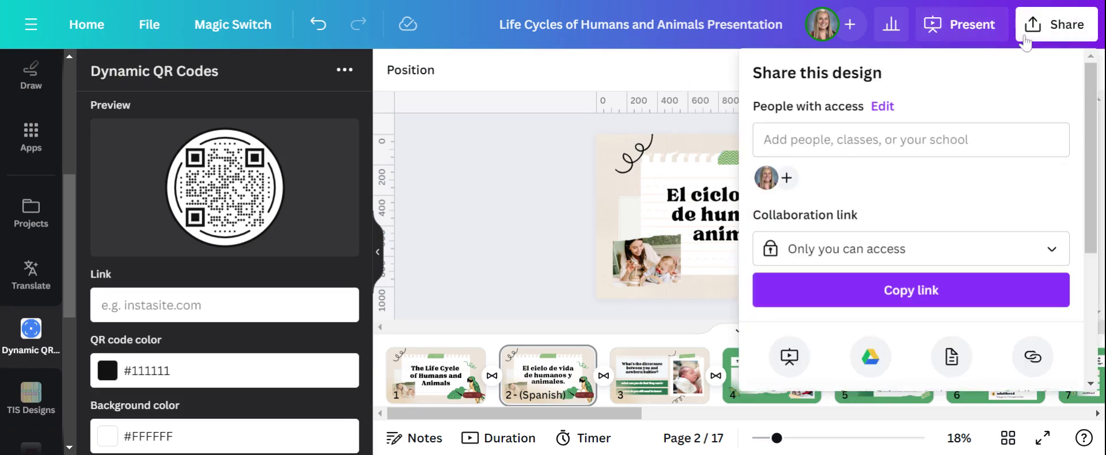
click(876, 304)
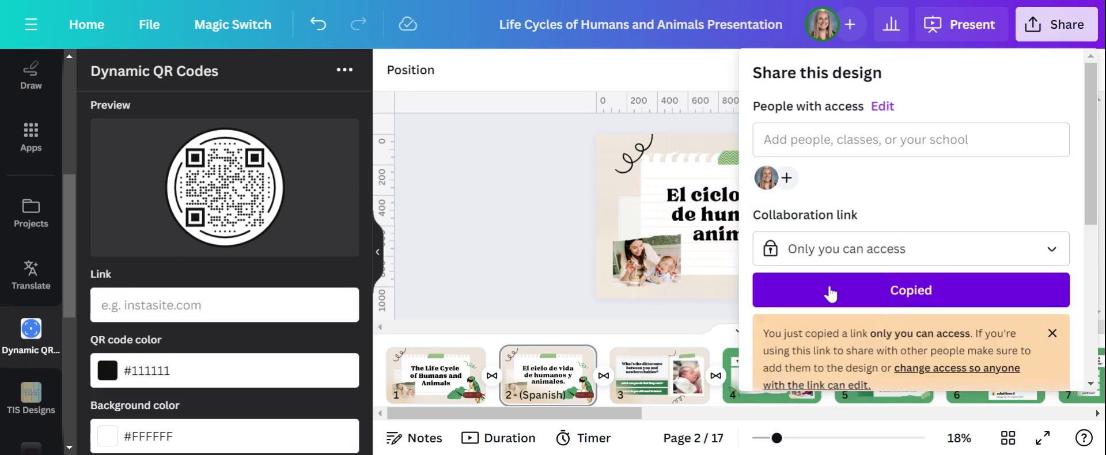
click(102, 305)
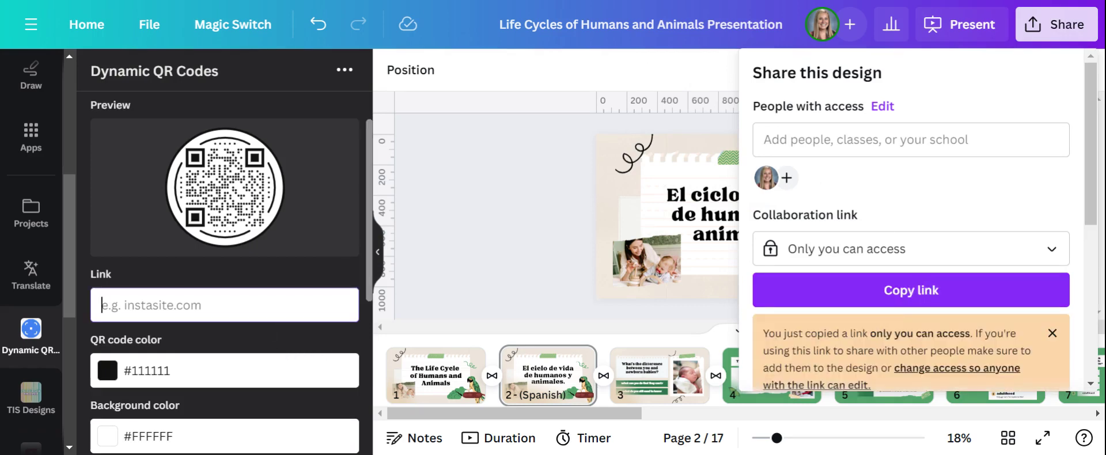
key(ctrl+v)
scroll(224, 270, down, 4)
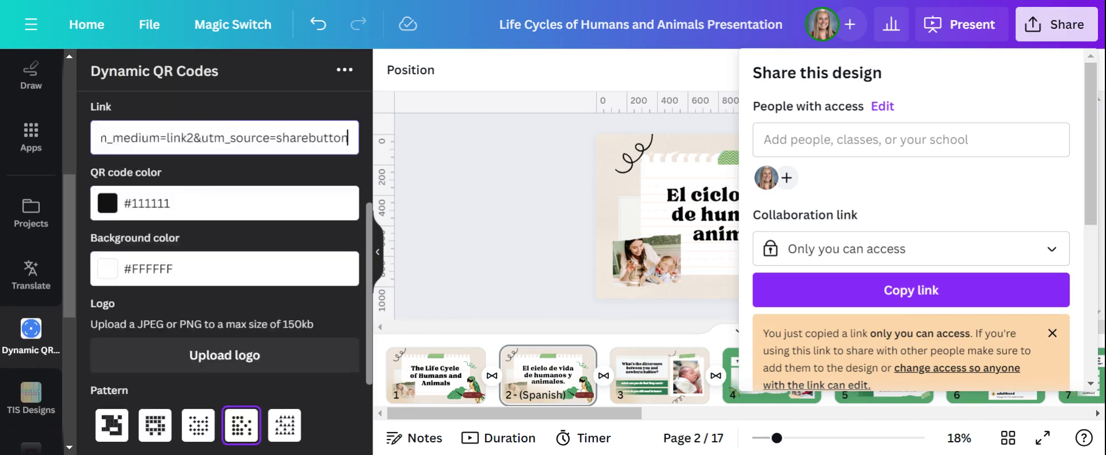
scroll(225, 271, up, 1)
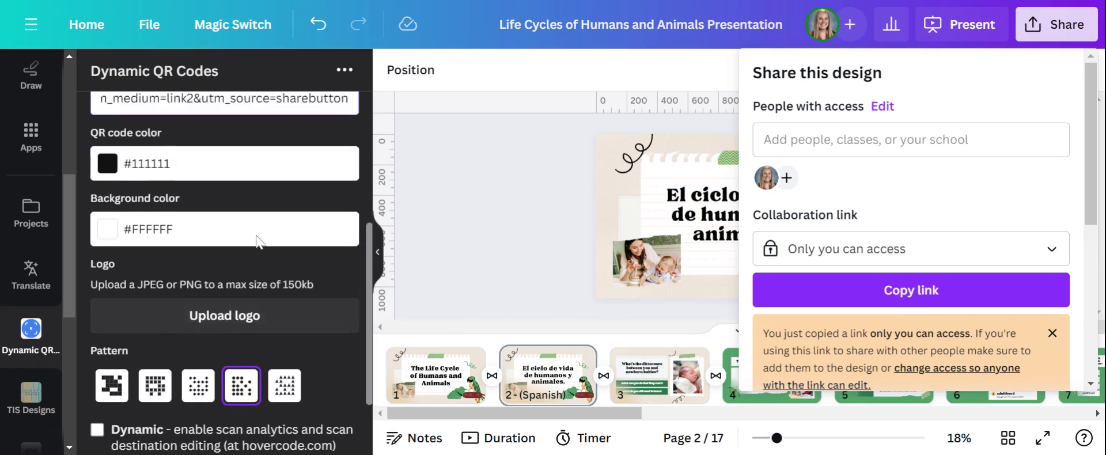
scroll(202, 340, down, 2)
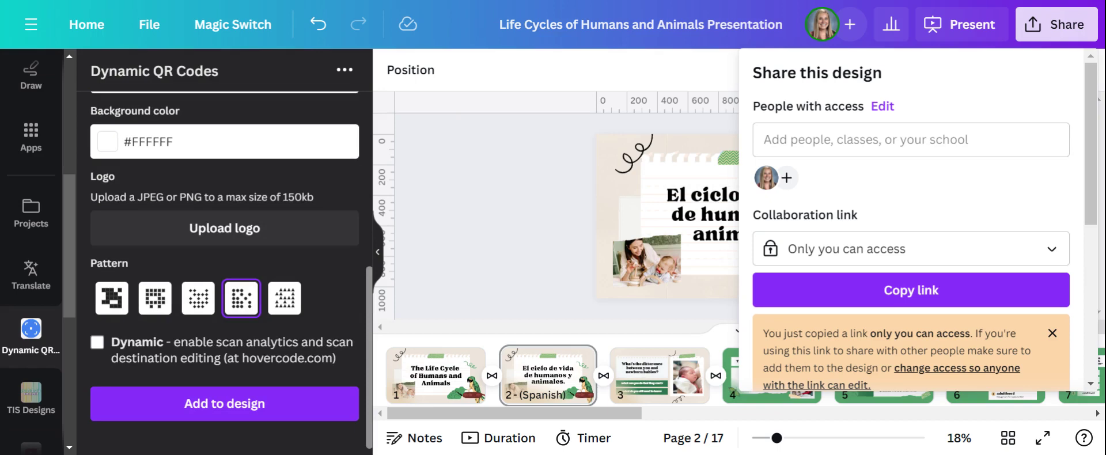
click(232, 410)
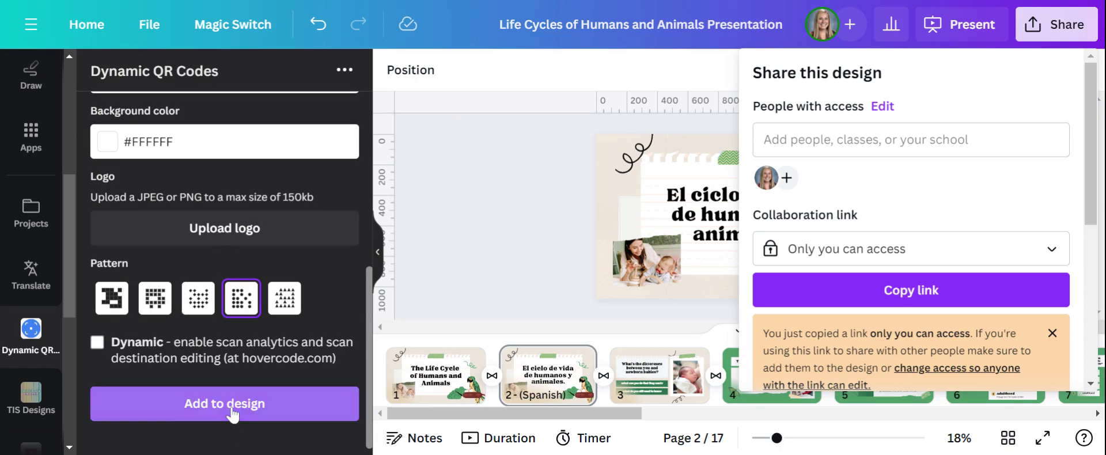
Move the QR code to the left beside the Spanish title and shrink it
click(484, 241)
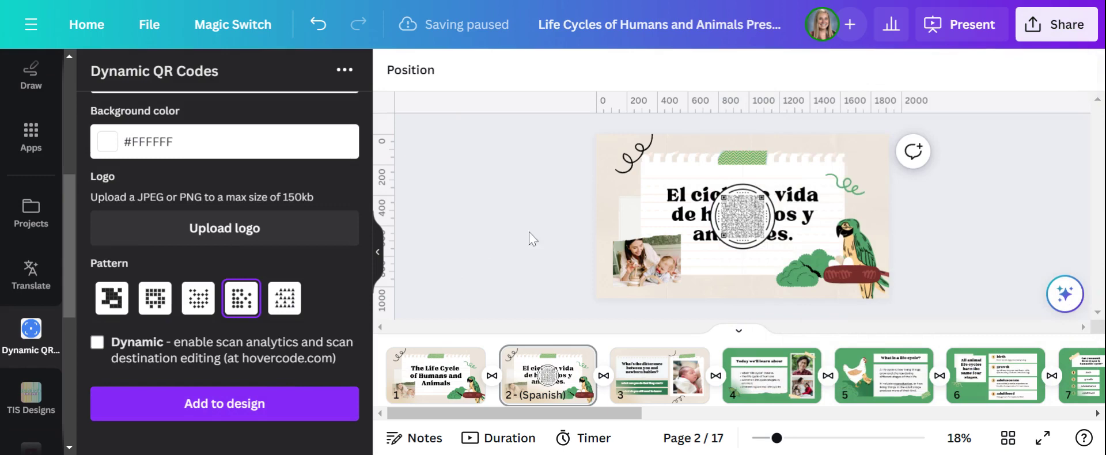
drag(735, 199, 631, 184)
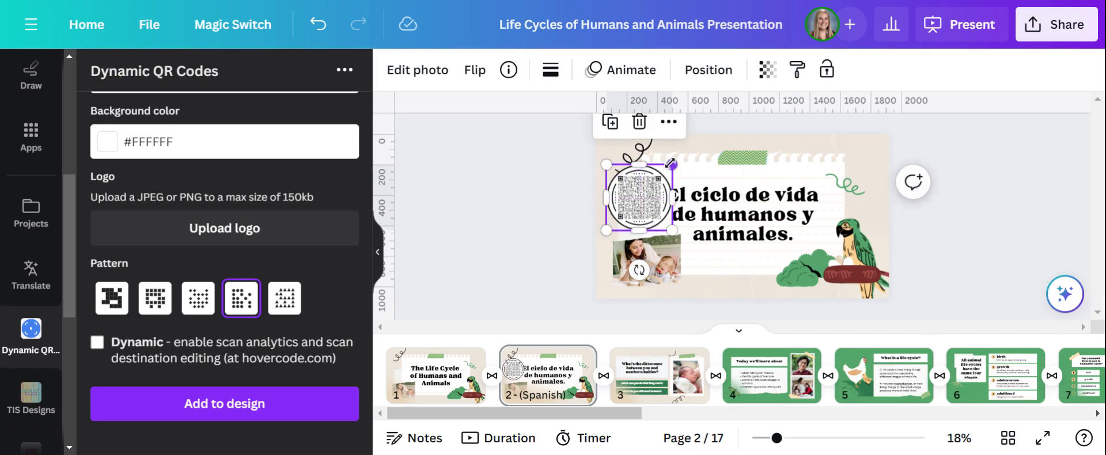
drag(670, 164, 655, 170)
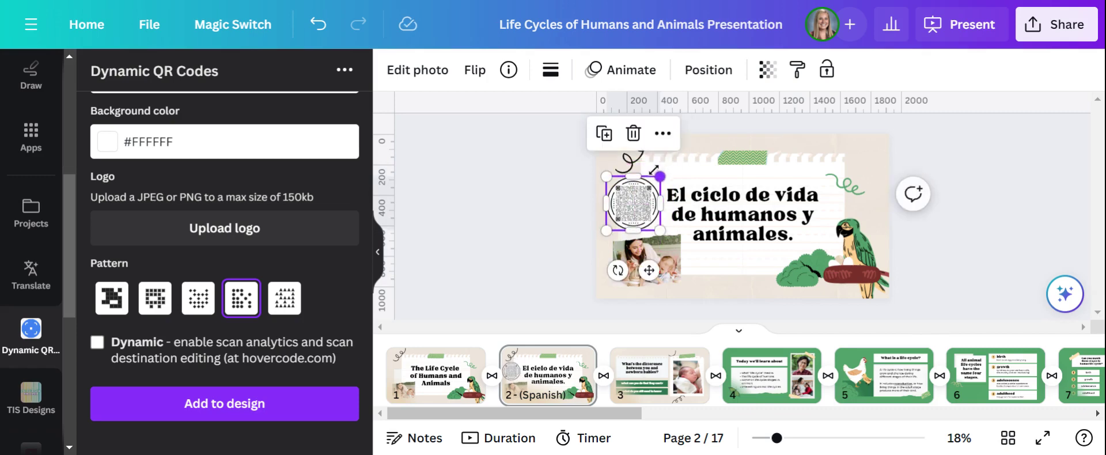
click(517, 171)
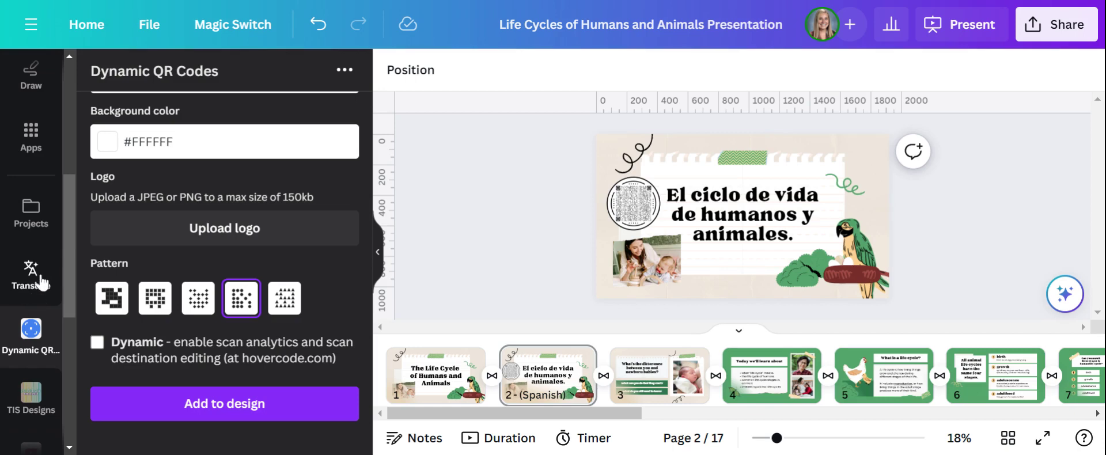
scroll(43, 351, down, 4)
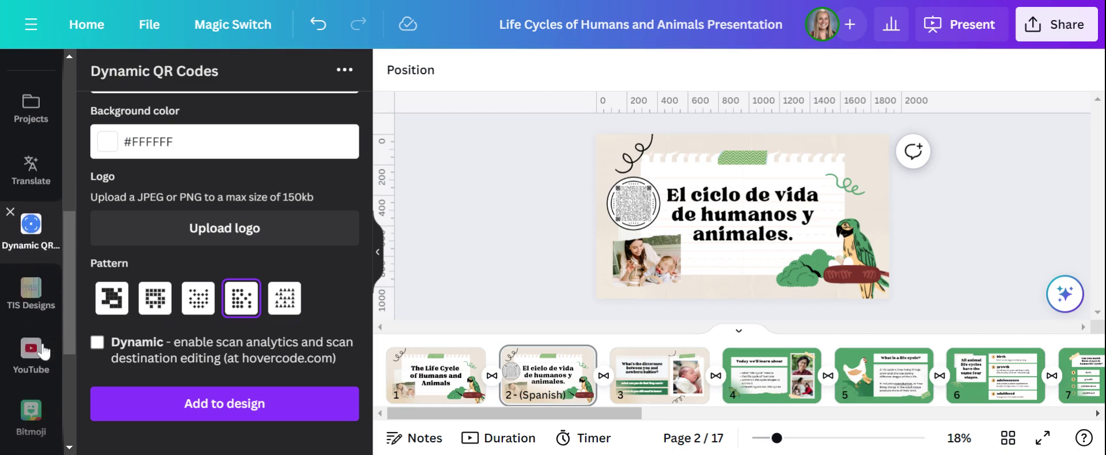
scroll(44, 351, down, 4)
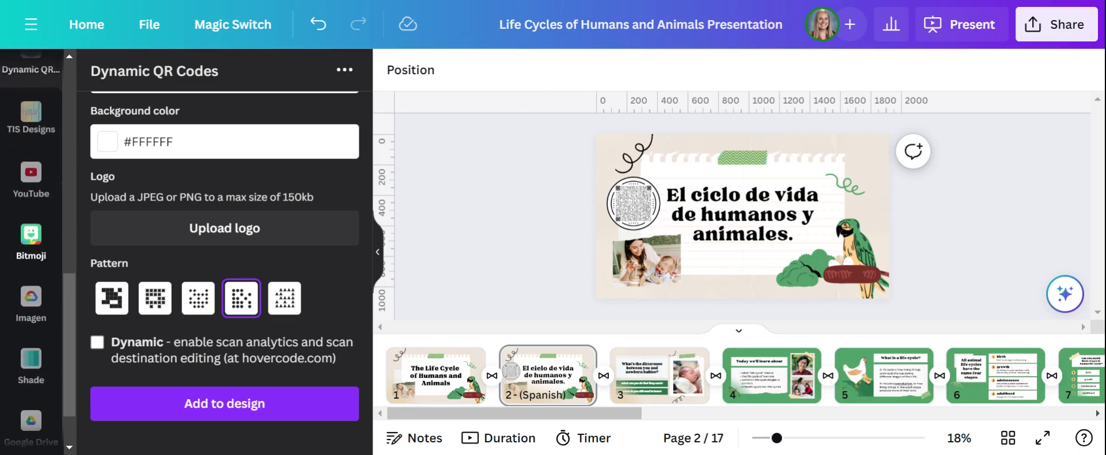
scroll(43, 351, up, 5)
scroll(38, 263, up, 1)
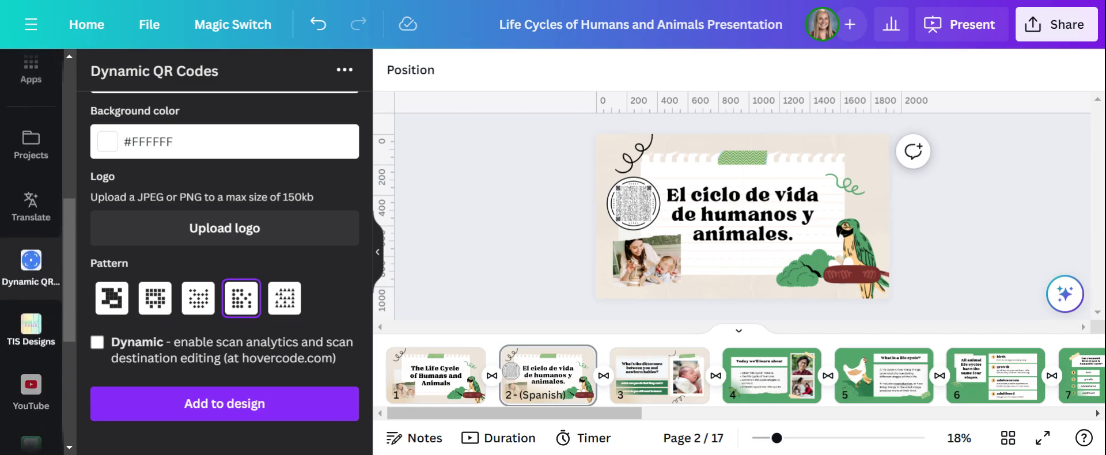
scroll(39, 365, down, 3)
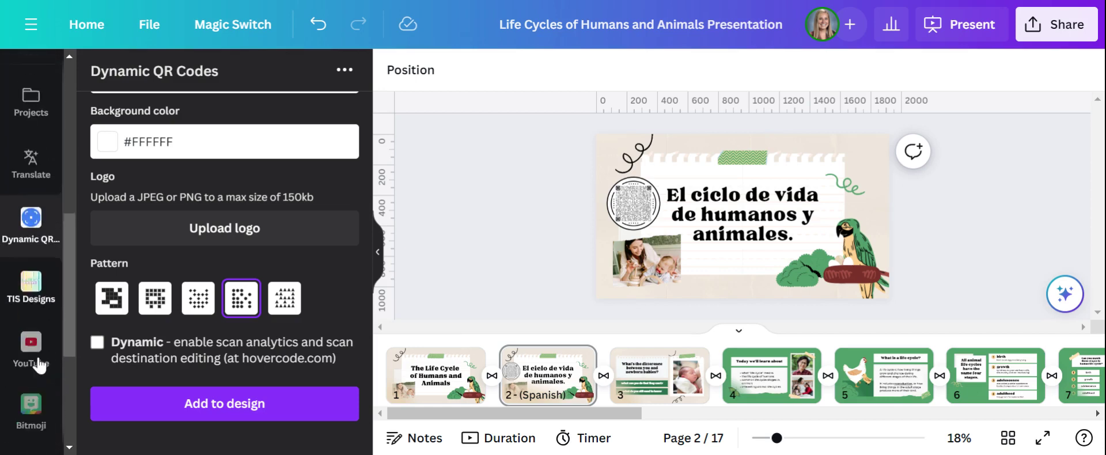
scroll(40, 364, down, 2)
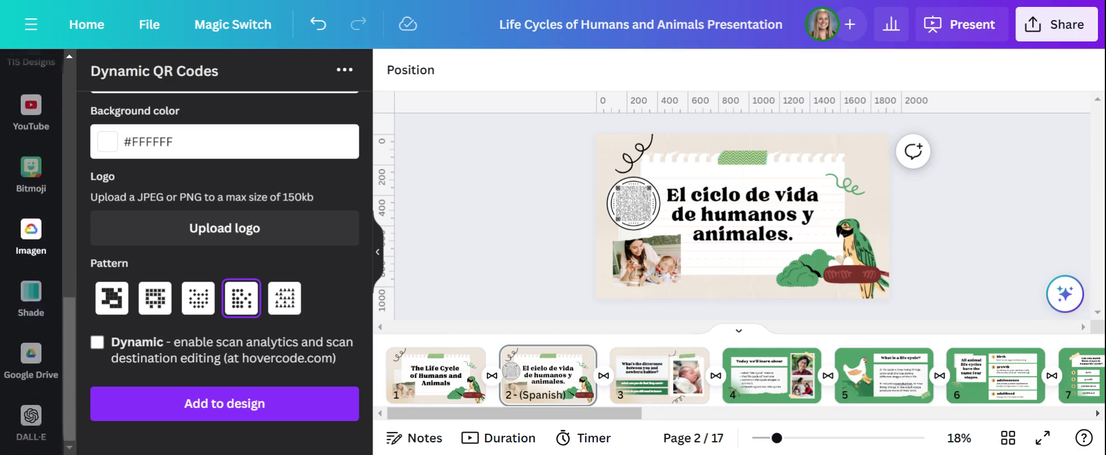